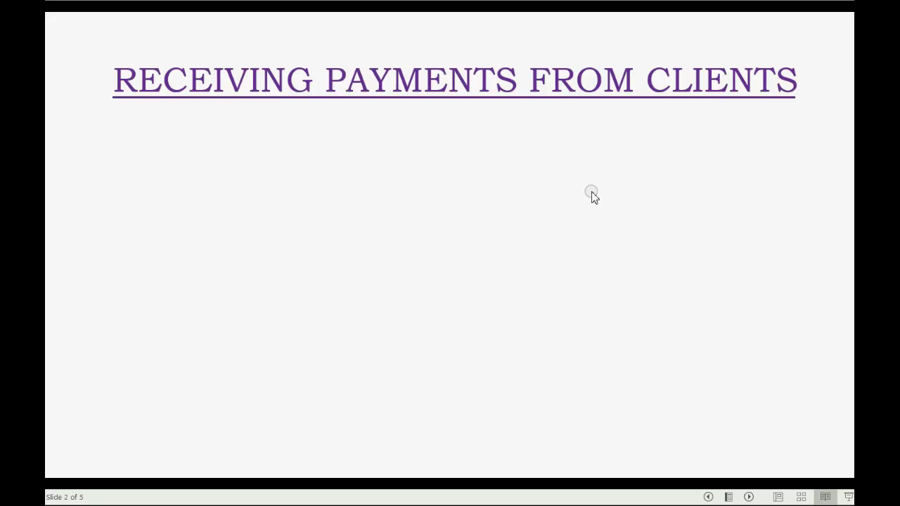
Reveal the first bullet: 'The payment schedule is a part of the contract'
click(816, 123)
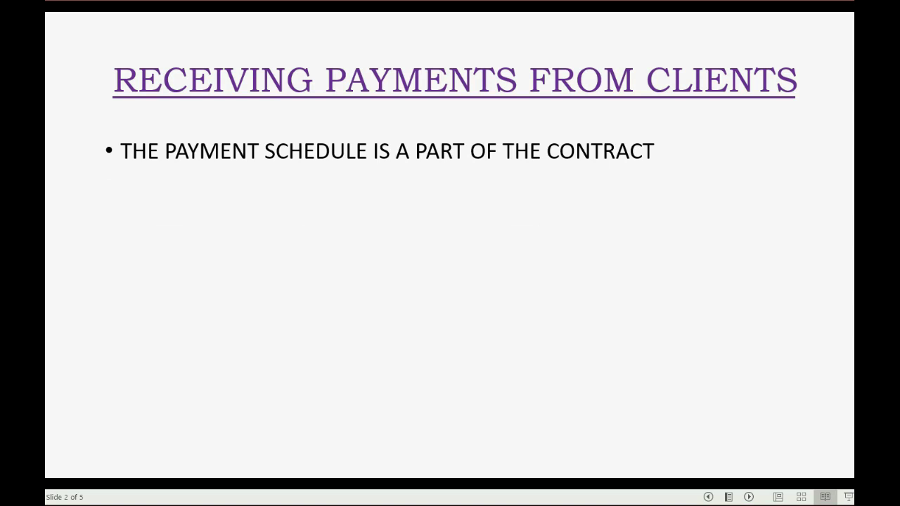
Reveal the periodic-payment and down-payment bullets, then advance to the Open Invoice Report slide
key(Right)
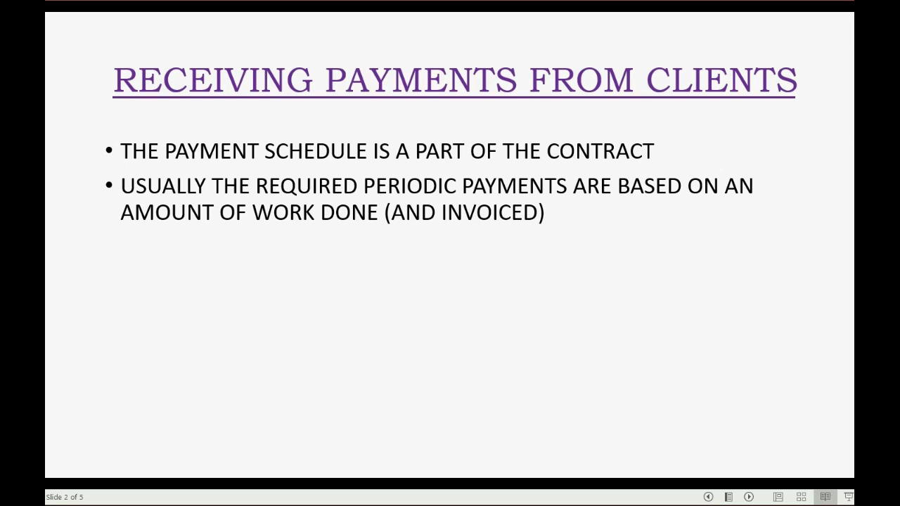
key(Right)
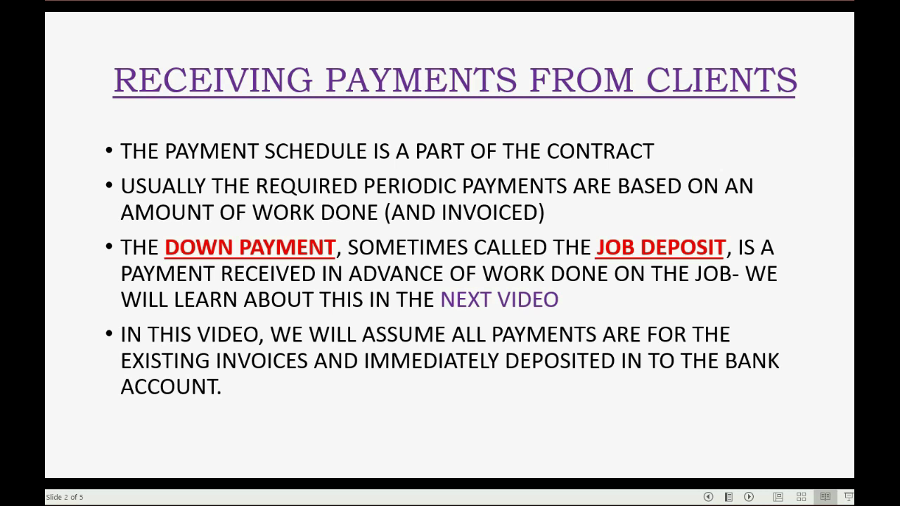
click(765, 176)
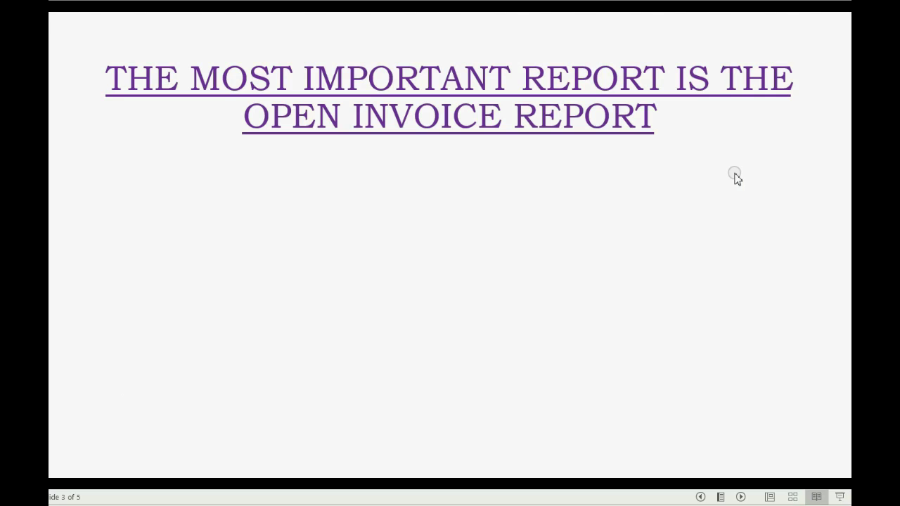
Reveal the three bullets on unpaid invoice amounts, unapplied payments and applied payments disappearing
click(777, 158)
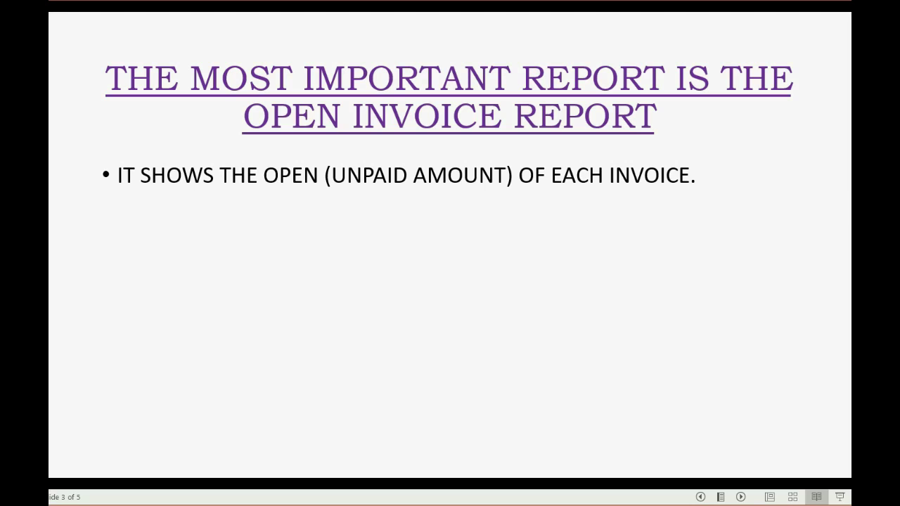
key(Right)
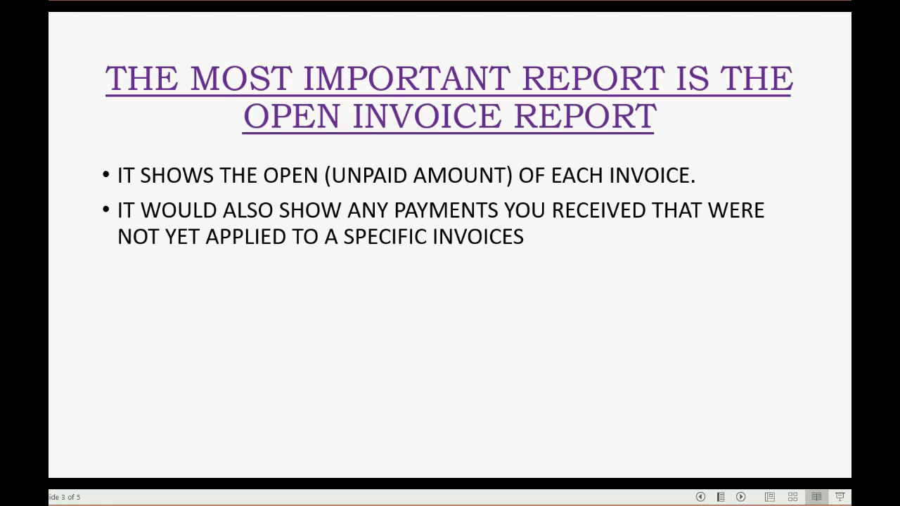
key(Right)
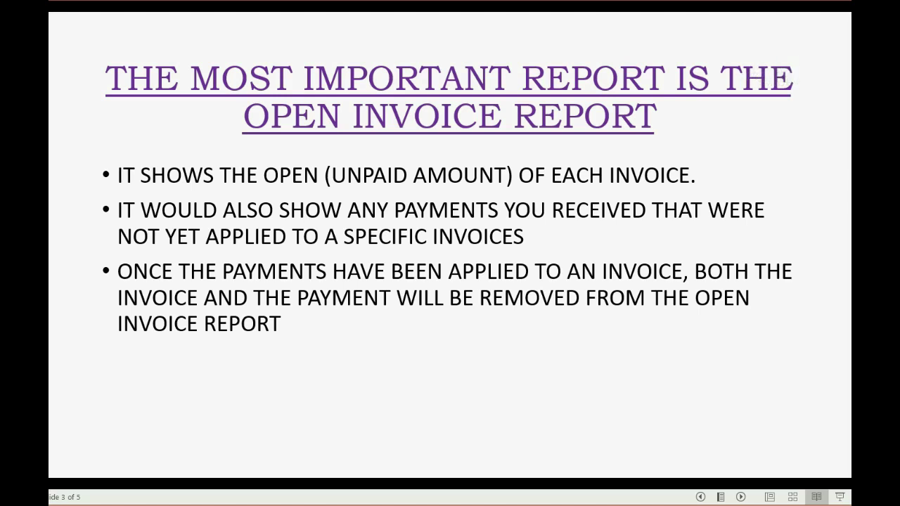
Glance at the For Example slide, return, and switch to the QuickBooks Open Invoices report
key(Right)
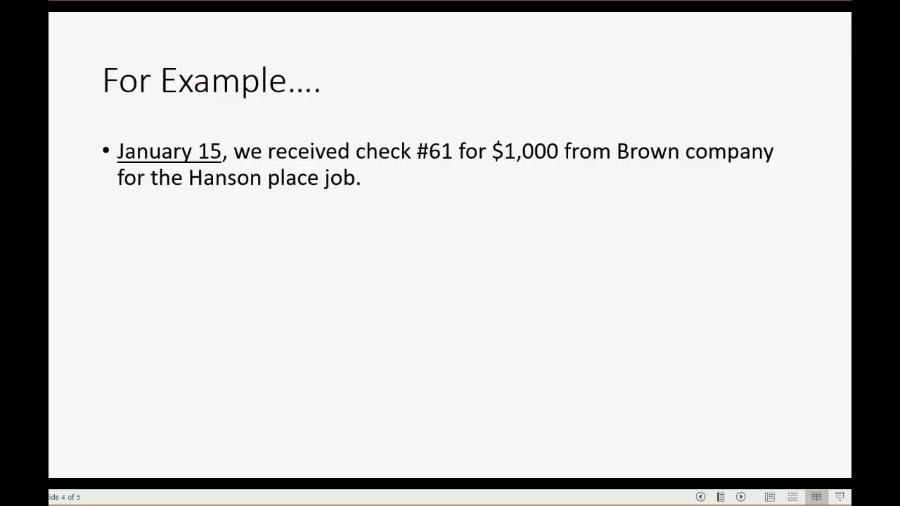
key(Left)
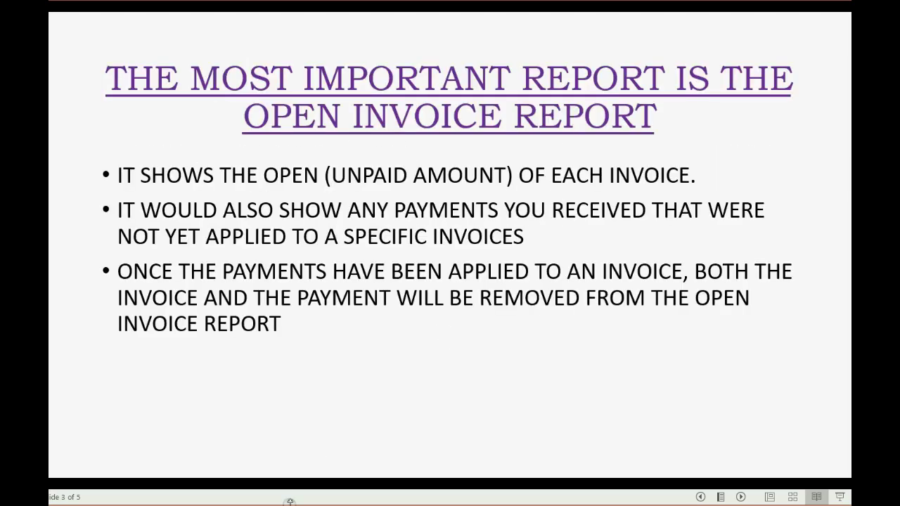
key(alt+Tab)
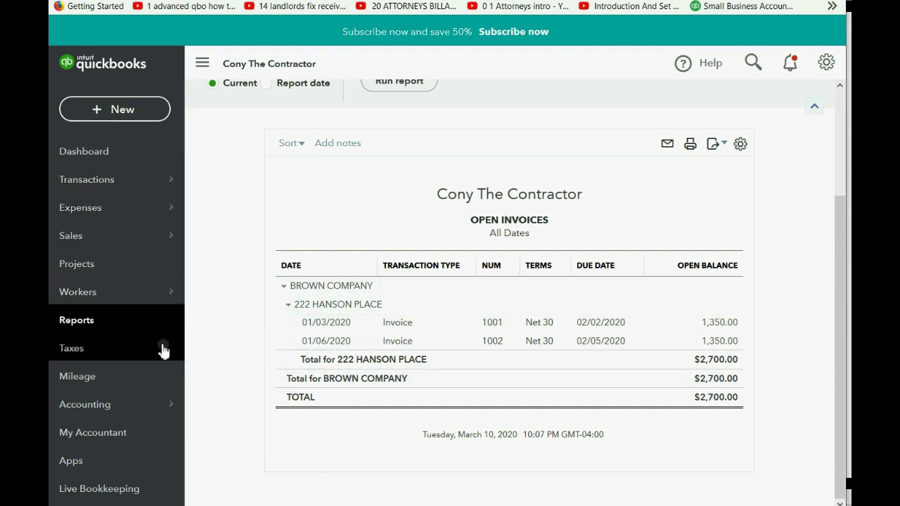
click(85, 320)
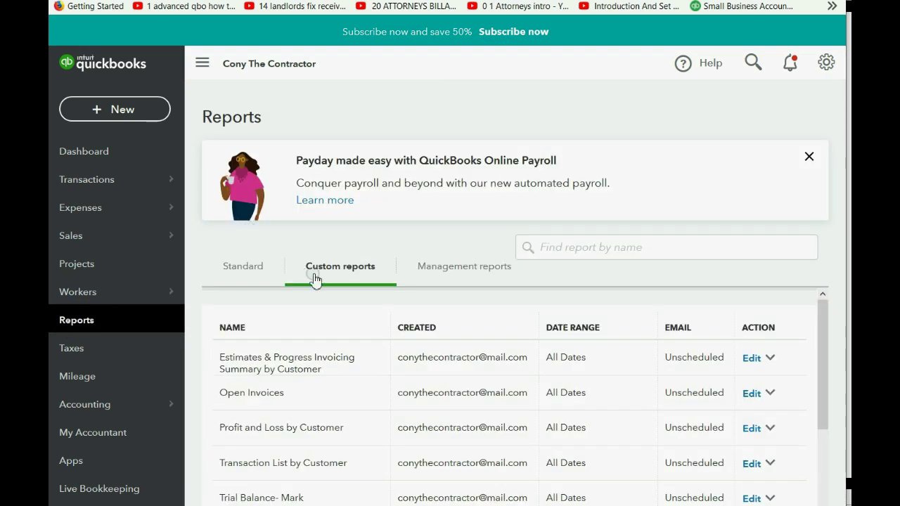
click(342, 269)
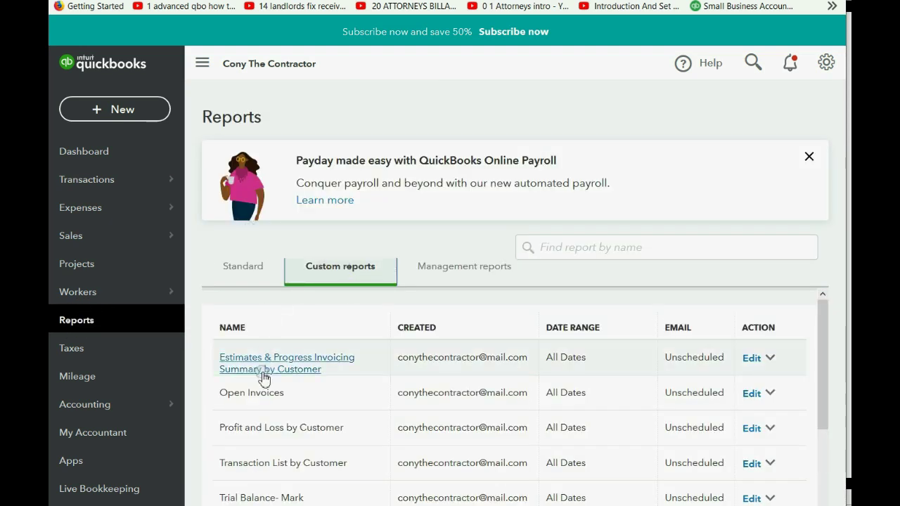
click(258, 395)
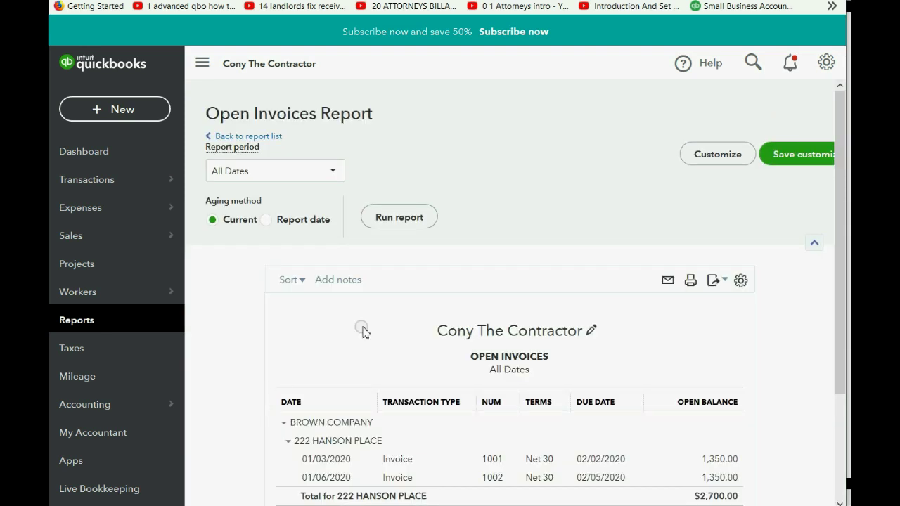
scroll(361, 324, down, 2)
click(386, 341)
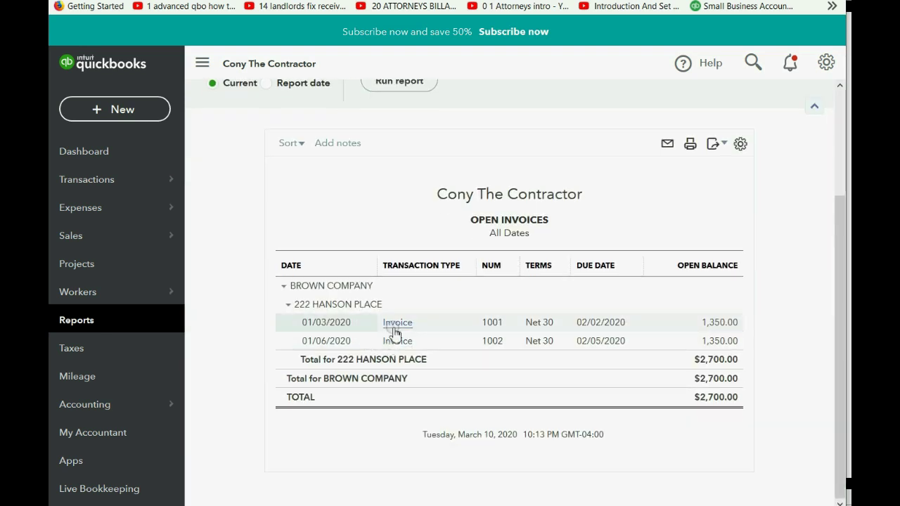
click(398, 341)
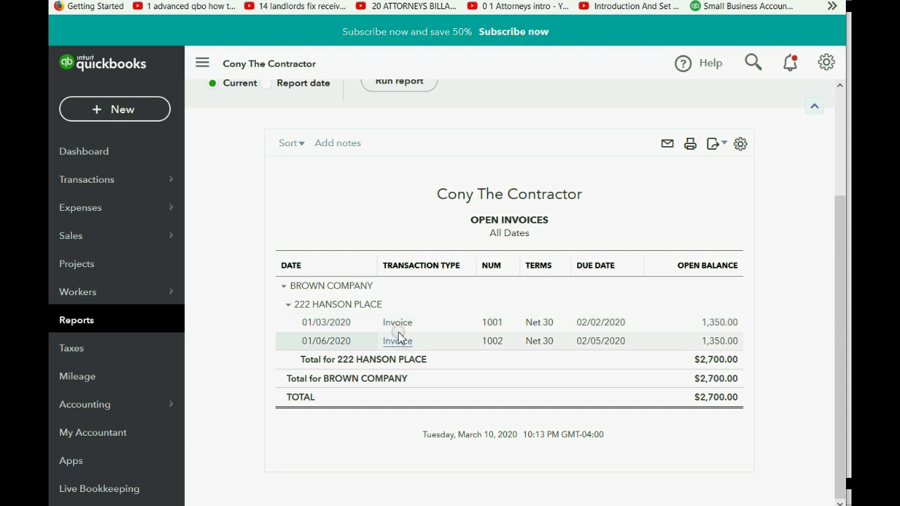
click(397, 324)
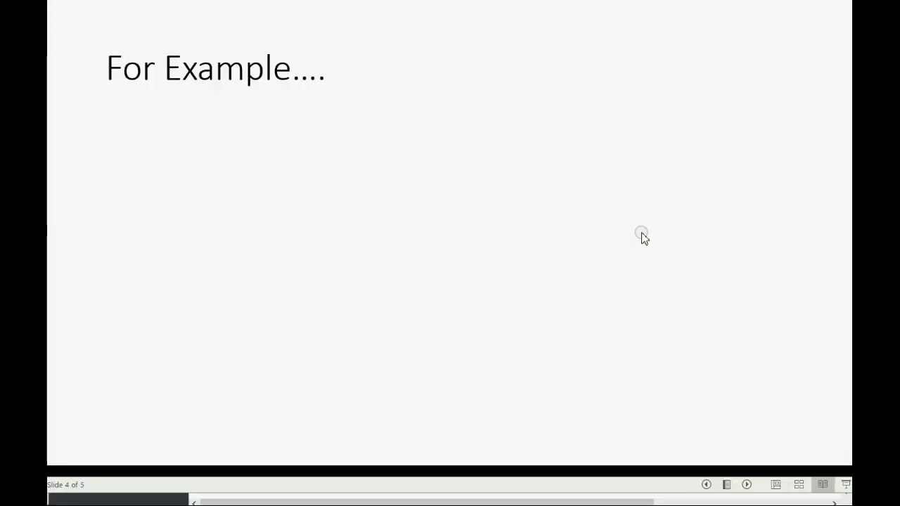
click(642, 236)
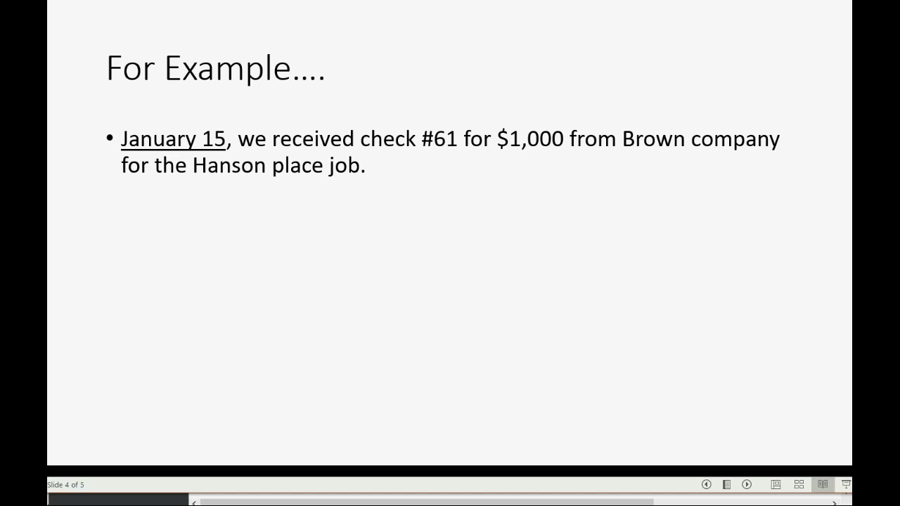
key(alt+Tab)
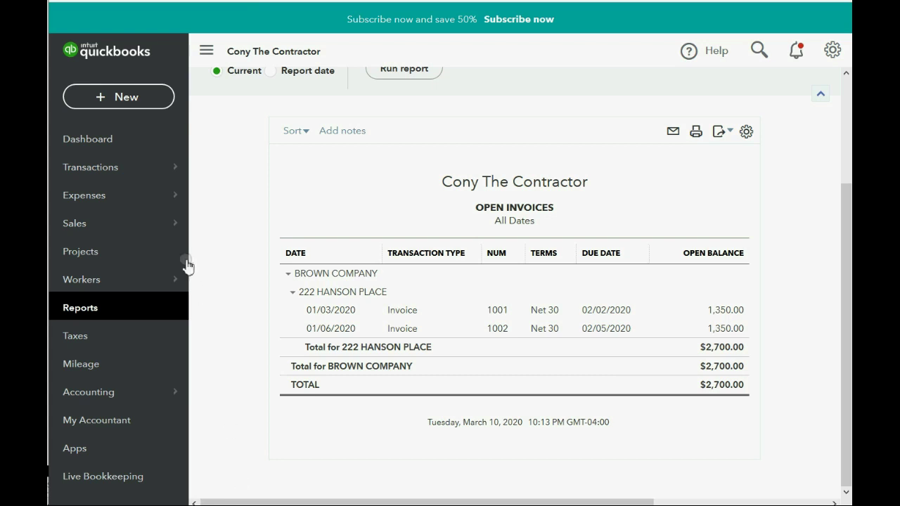
Start a new Receive Payment form and check the example slide for details
click(125, 101)
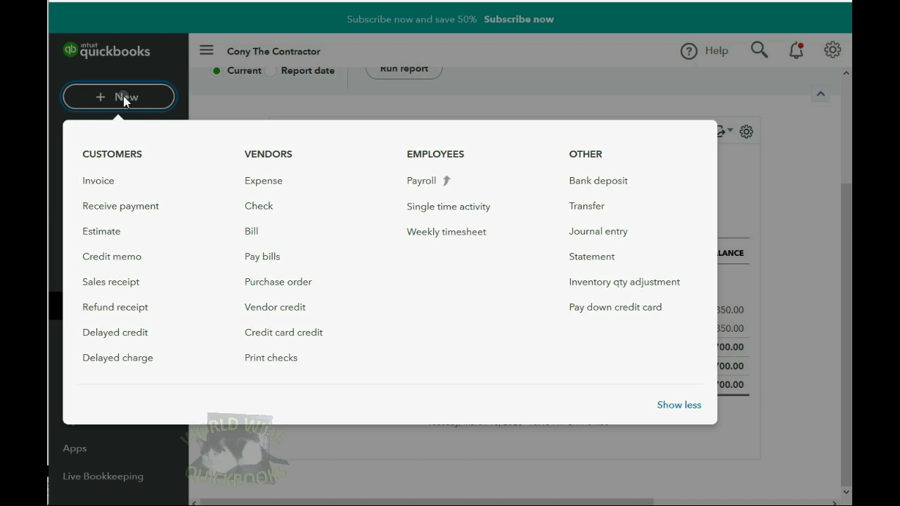
click(107, 208)
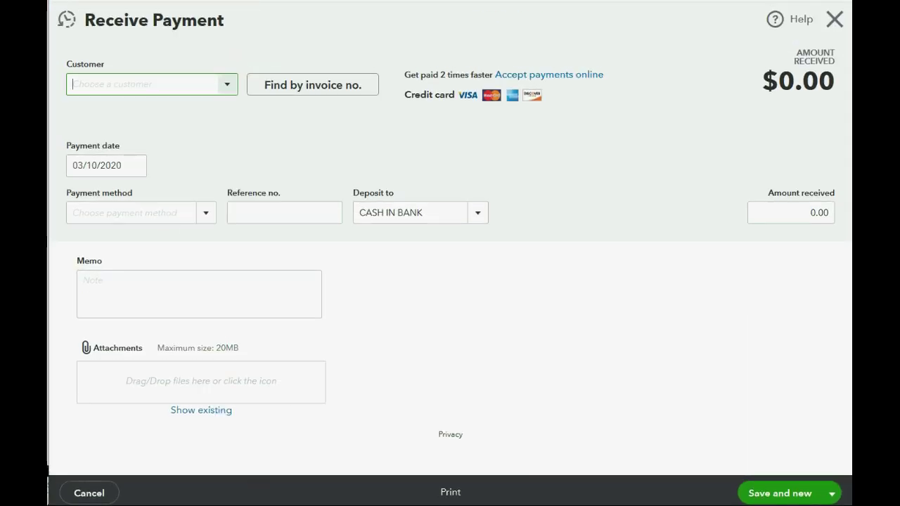
mouse_move(277, 501)
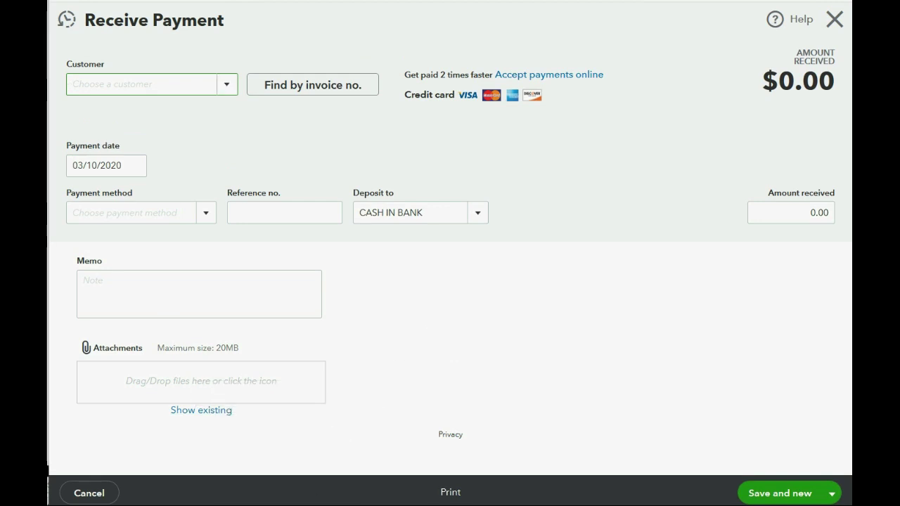
key(alt+Tab)
key(alt+Tab)
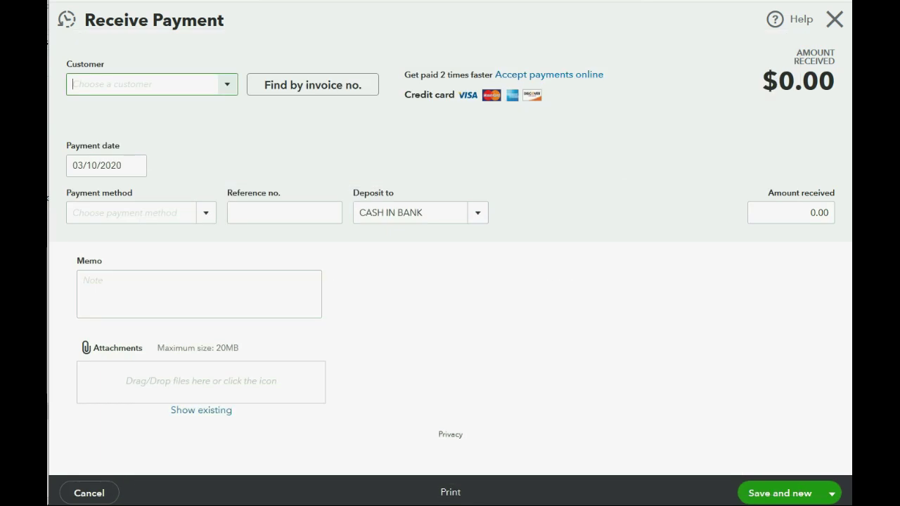
Date the payment January 15, 2020 and choose customer 222 HANSON PLACE
click(136, 170)
click(85, 202)
click(84, 202)
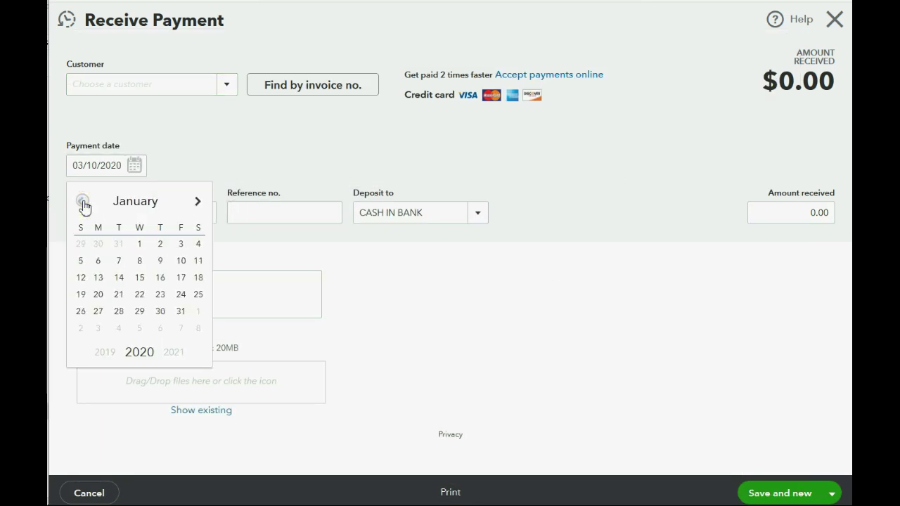
click(141, 279)
click(227, 85)
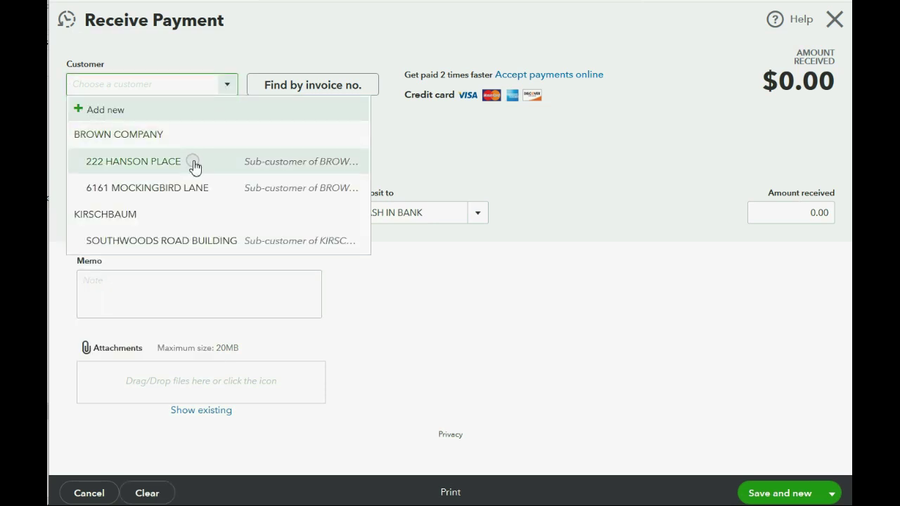
click(193, 166)
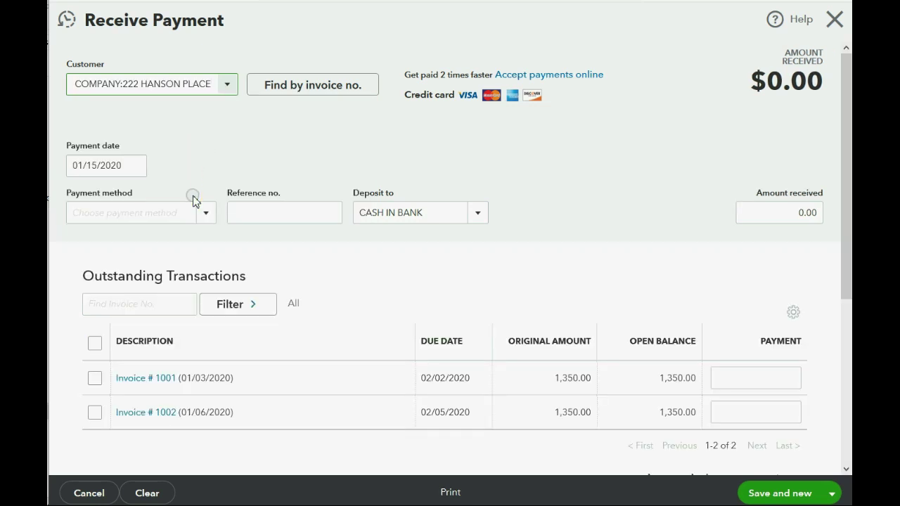
Set payment method Check, reference number 61, deposited to CASH IN BANK
click(204, 214)
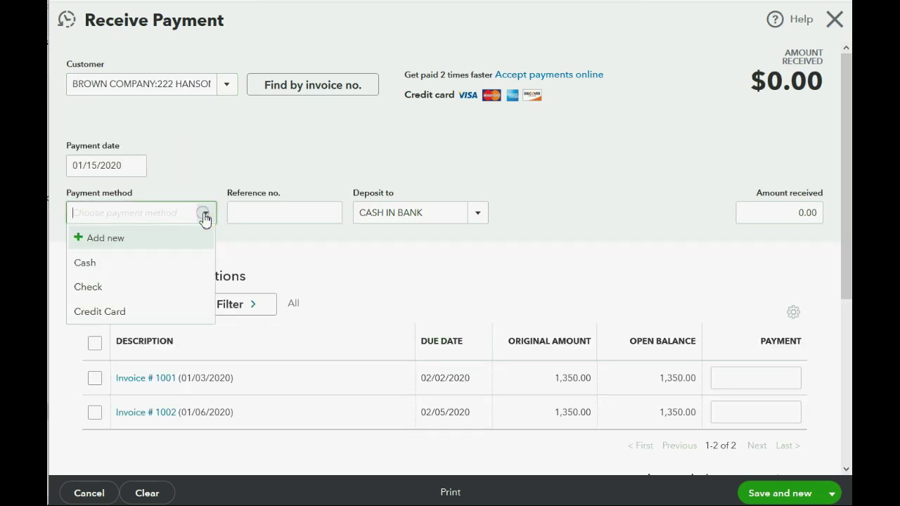
click(173, 287)
click(313, 212)
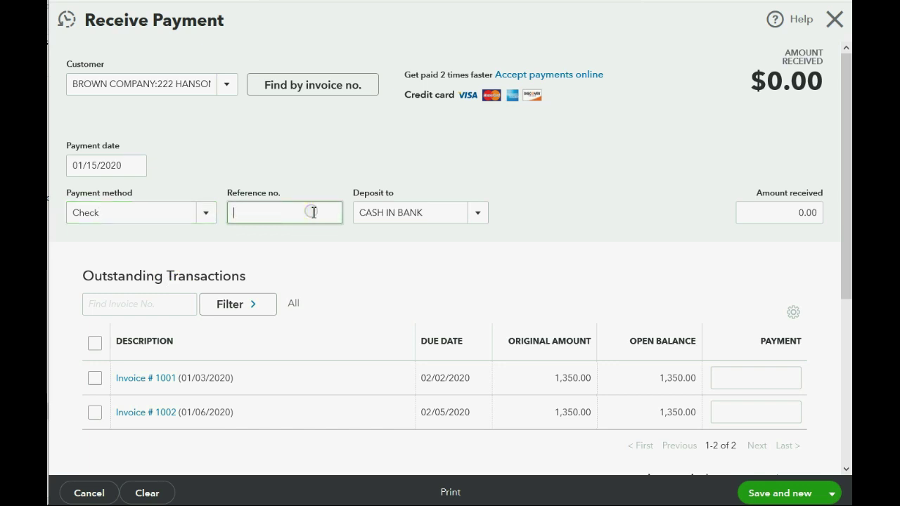
text(6)
click(477, 214)
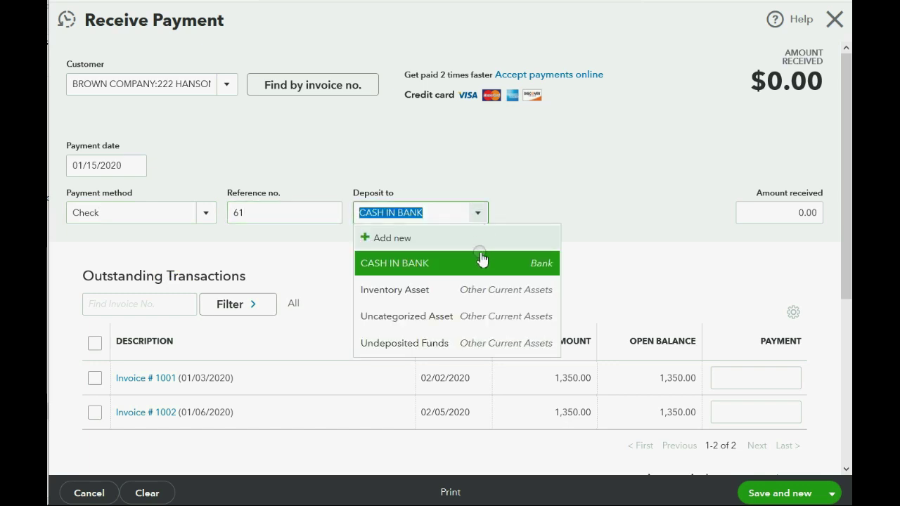
click(479, 264)
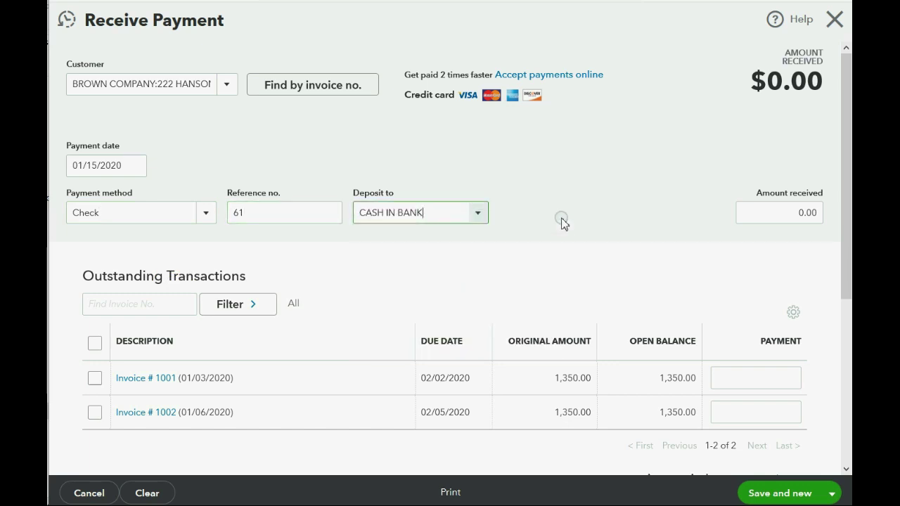
Enter $1,000 as the amount received, applied in full to invoice 1001
click(748, 212)
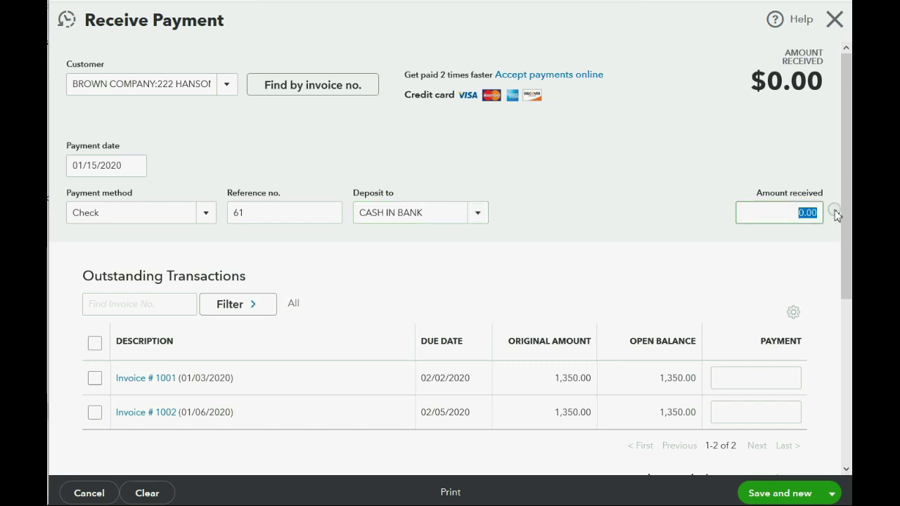
text(1000)
key(Tab)
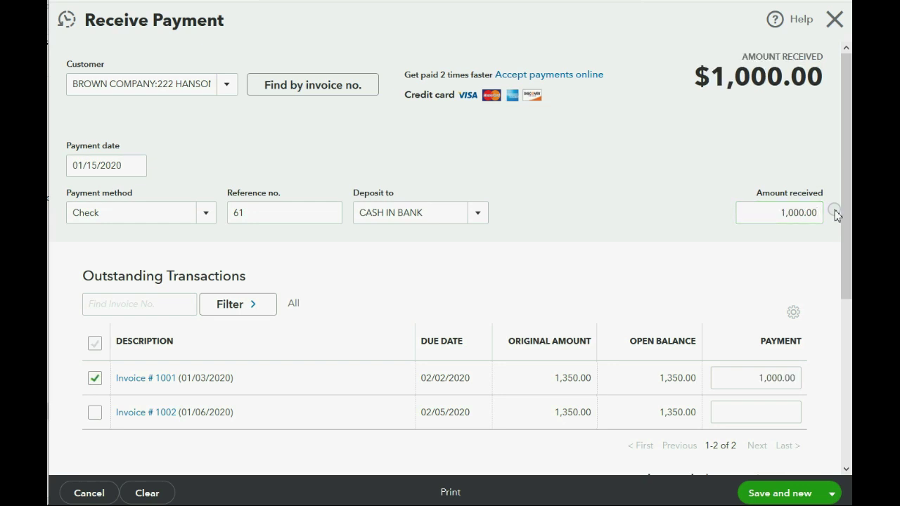
click(128, 383)
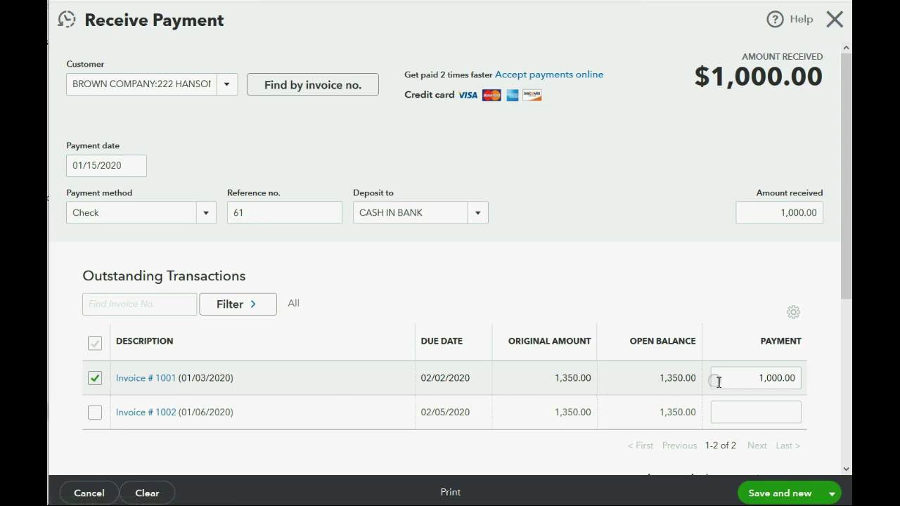
click(96, 379)
click(831, 494)
Save and close the payment; the Open Invoices report shows invoice 1001 at $350.00, total $1,700.00
click(781, 447)
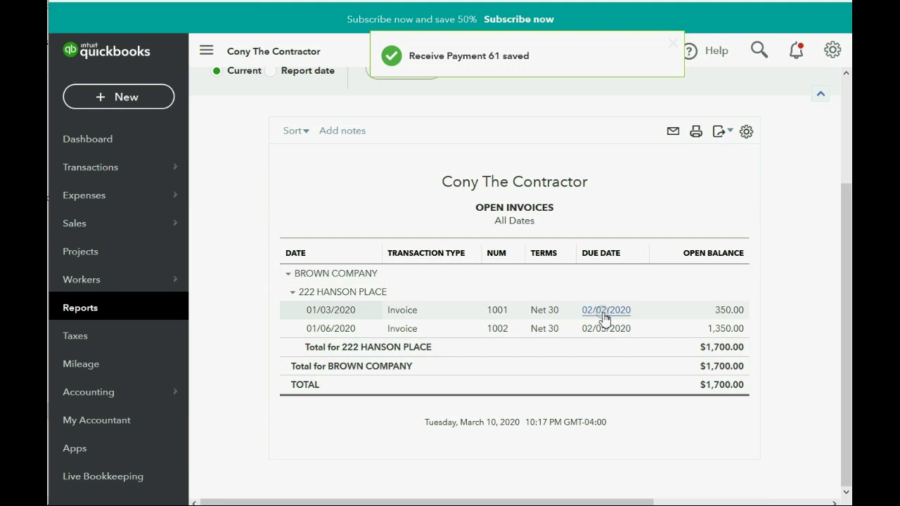
click(359, 311)
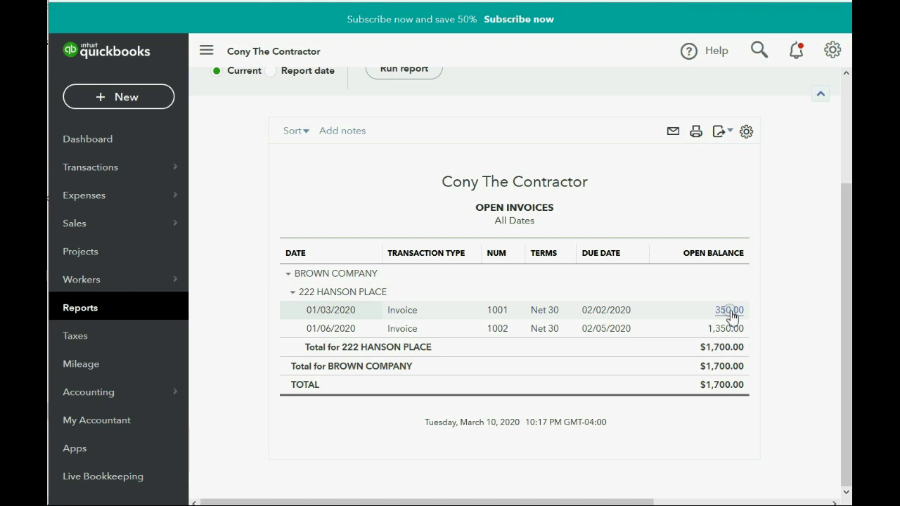
drag(523, 207, 538, 209)
click(539, 207)
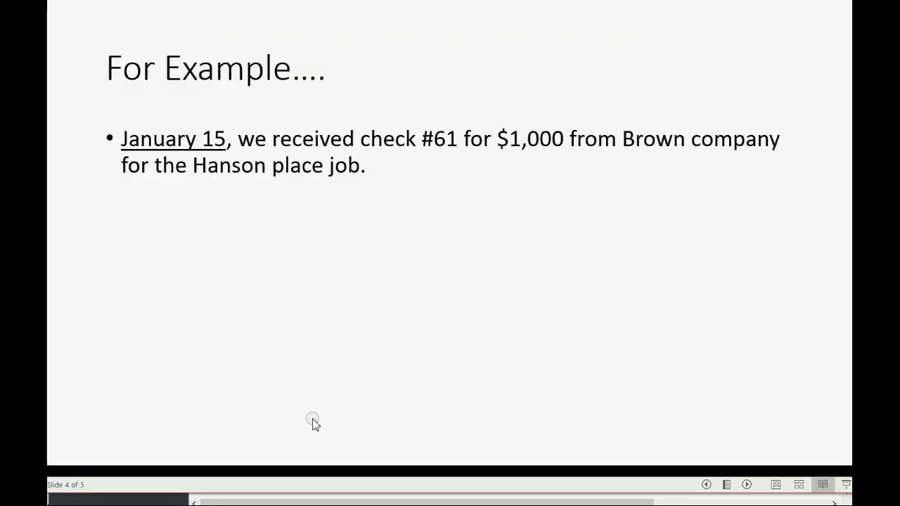
click(312, 409)
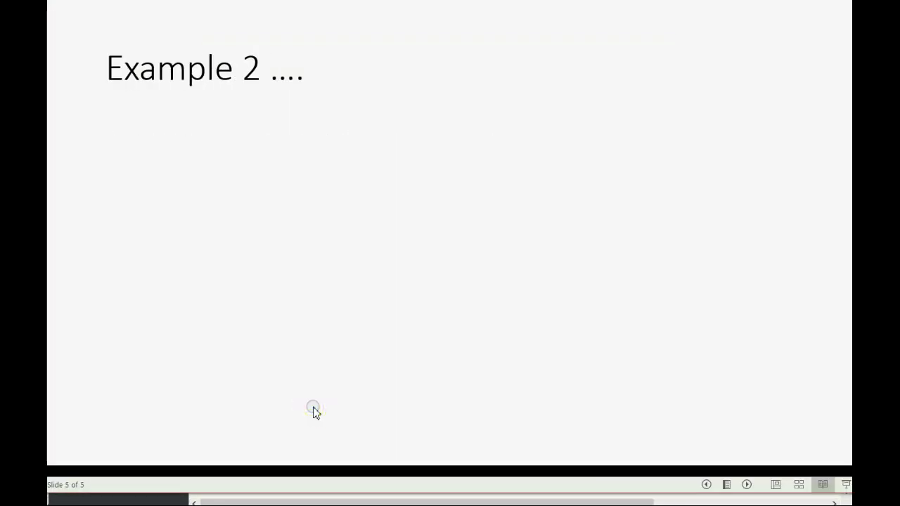
Reveal the Example 2 bullet about check #74 for $1,000, then return to QuickBooks
click(312, 409)
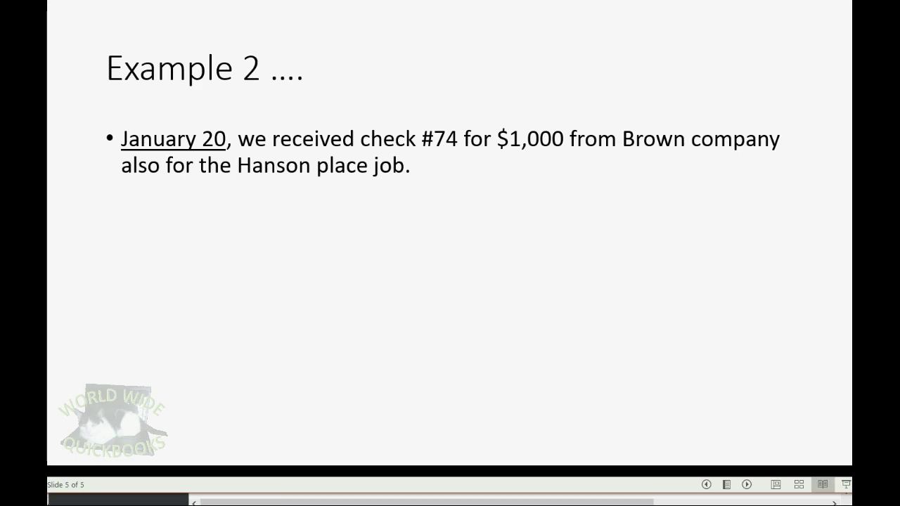
key(alt+Tab)
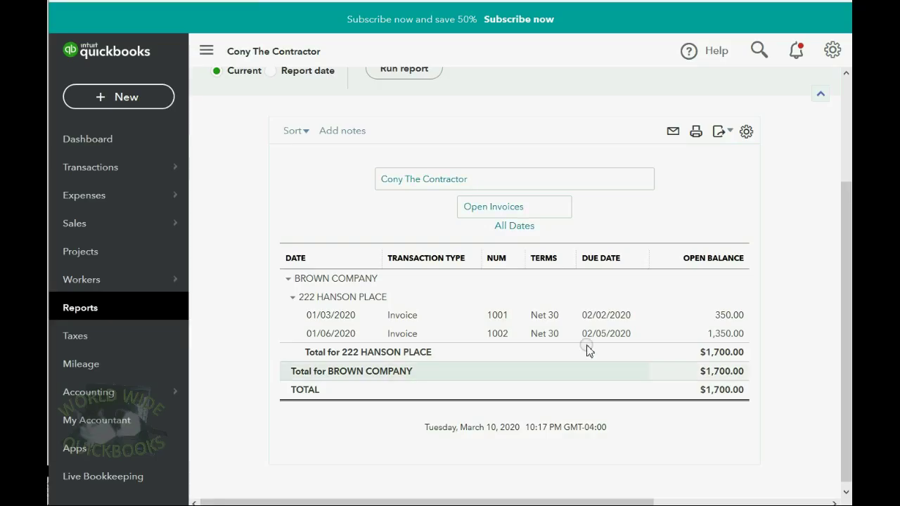
Review open invoices 1001 at 350.00 and 1002 at 1,350.00, then bring up the + New menu
click(730, 317)
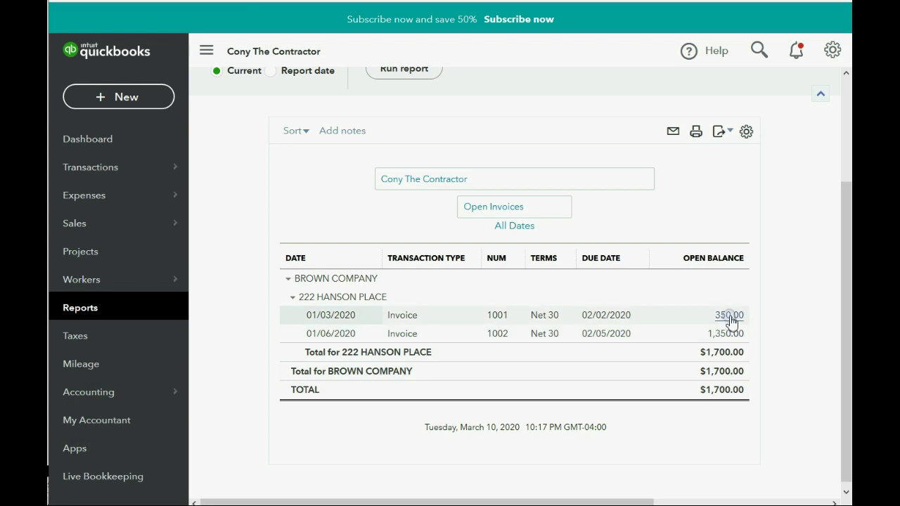
click(729, 334)
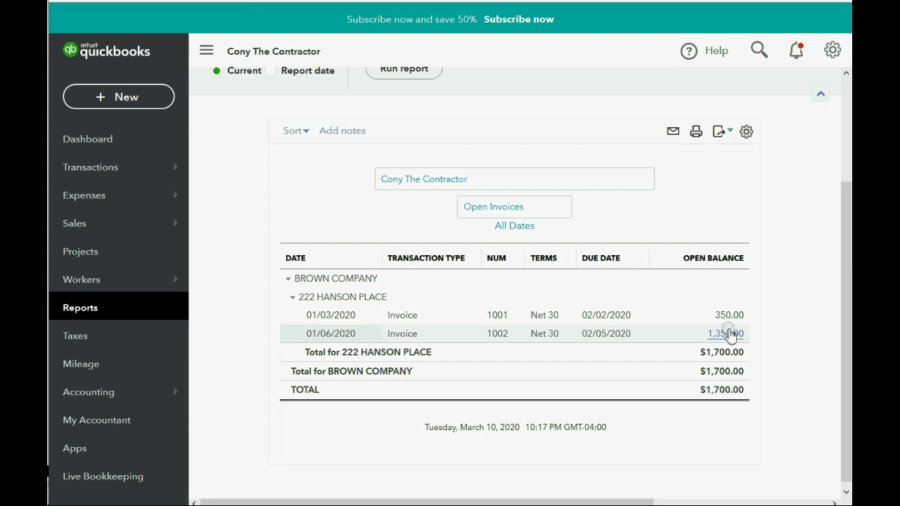
click(729, 316)
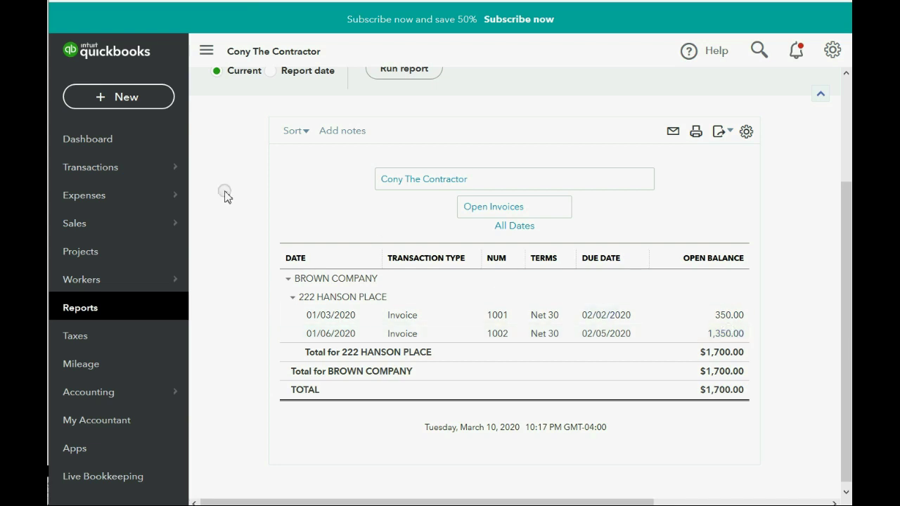
click(124, 103)
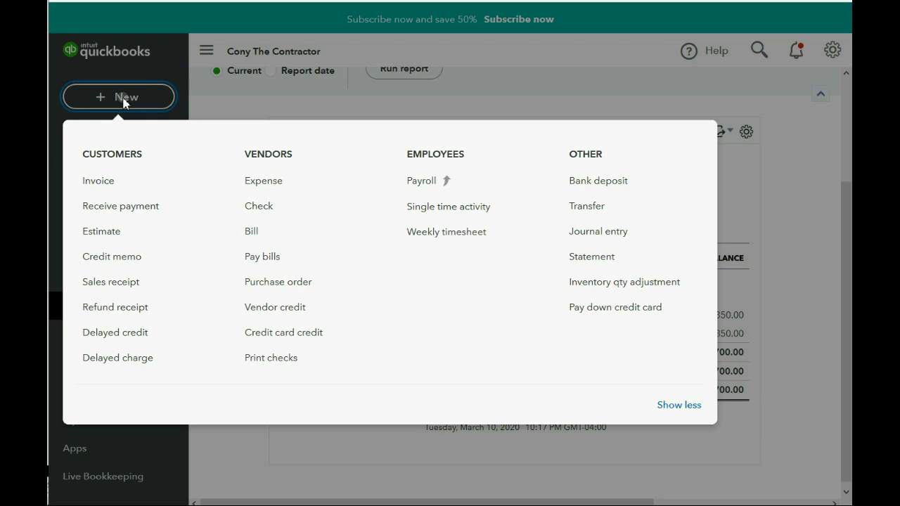
click(116, 211)
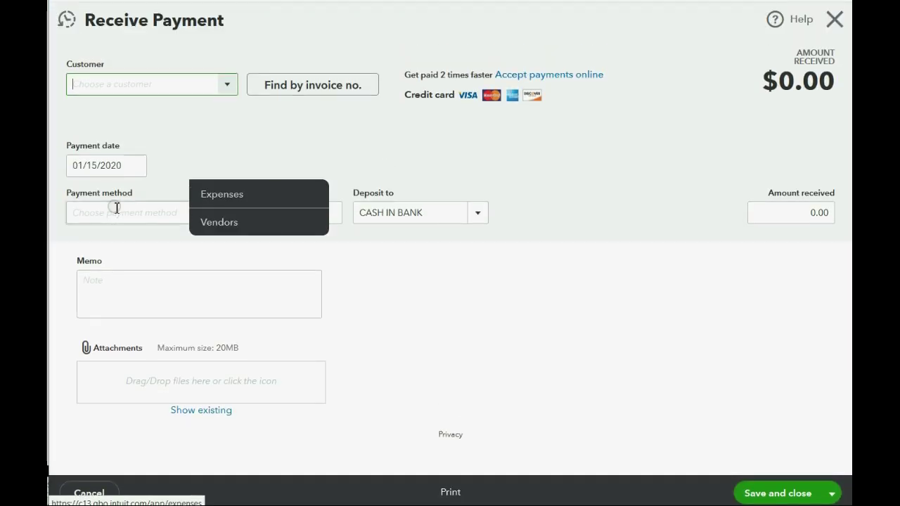
click(226, 87)
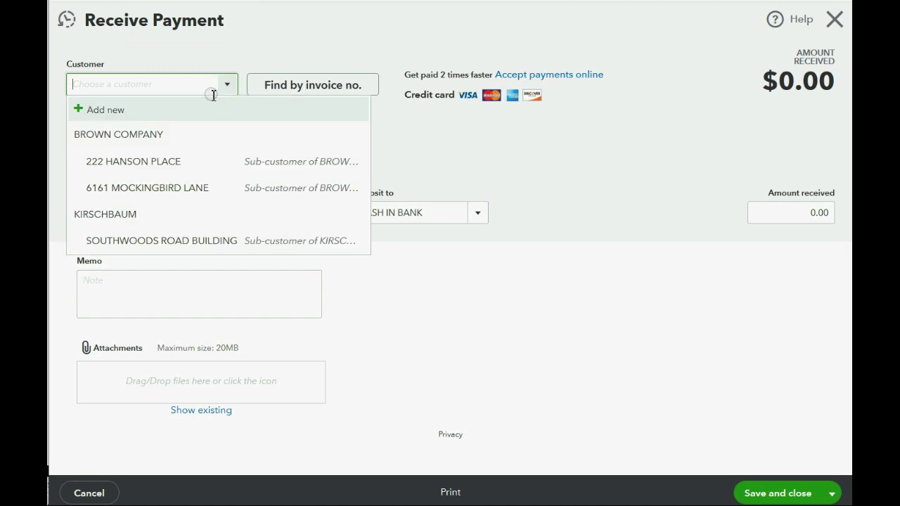
click(178, 162)
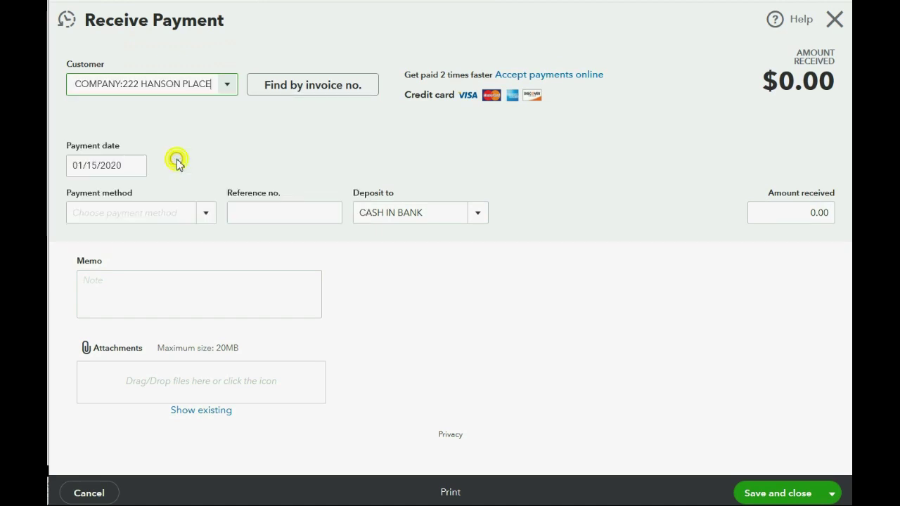
click(135, 168)
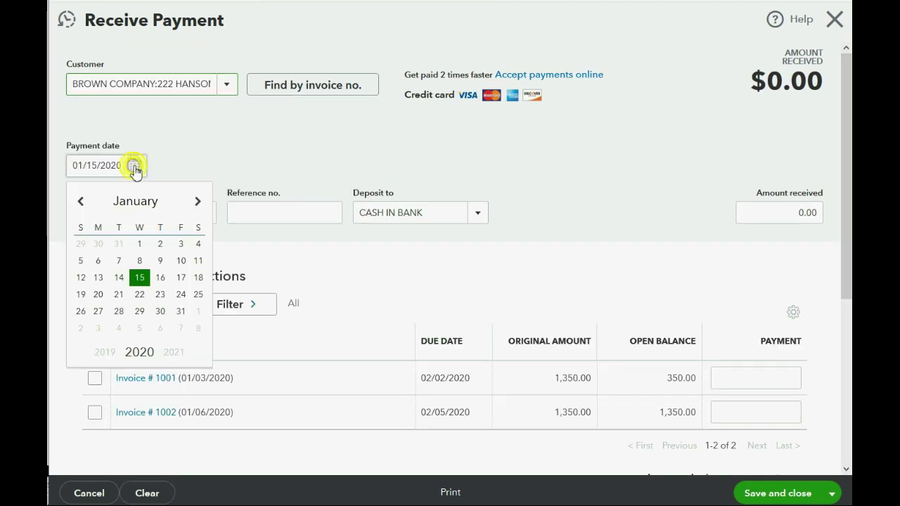
click(98, 296)
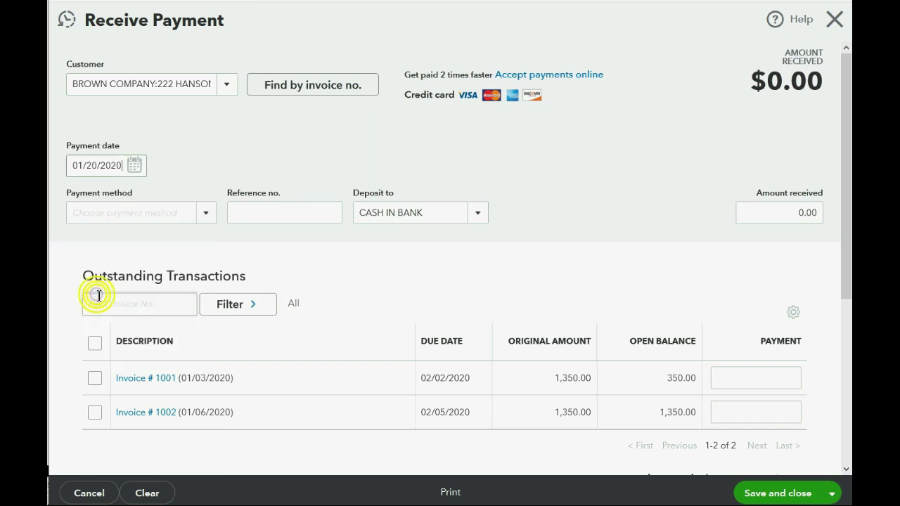
Set payment method Check, reference number 74, deposited to CASH IN BANK
click(204, 215)
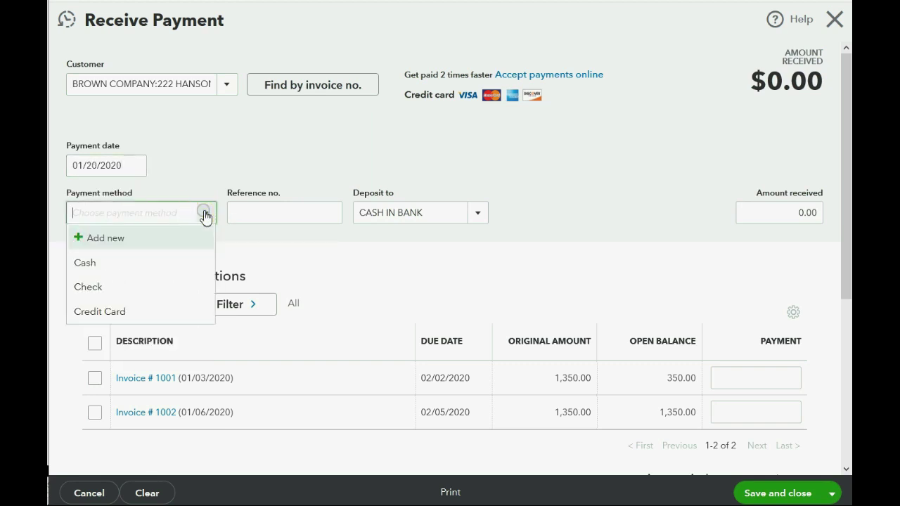
click(156, 283)
click(281, 211)
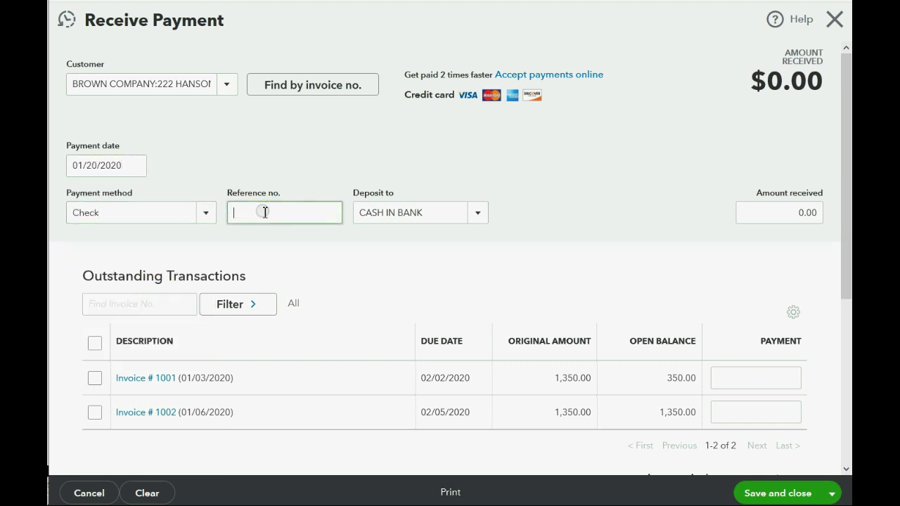
text(74)
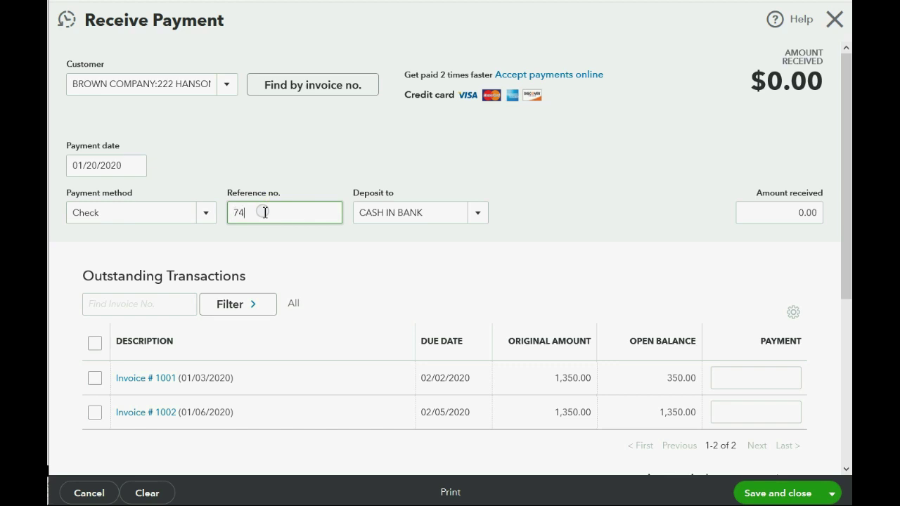
click(477, 214)
click(479, 216)
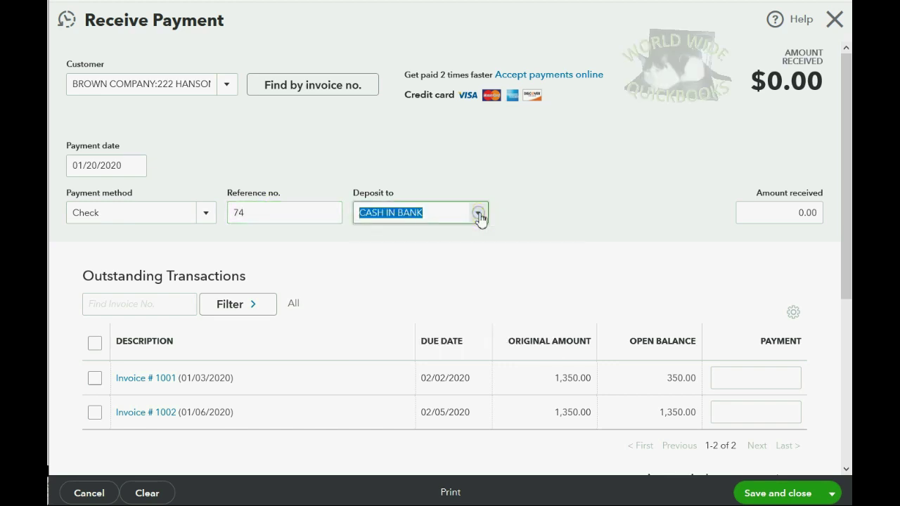
Enter 1,000 received, splitting 350.00 to invoice 1001 and 650.00 to invoice 1002
click(797, 213)
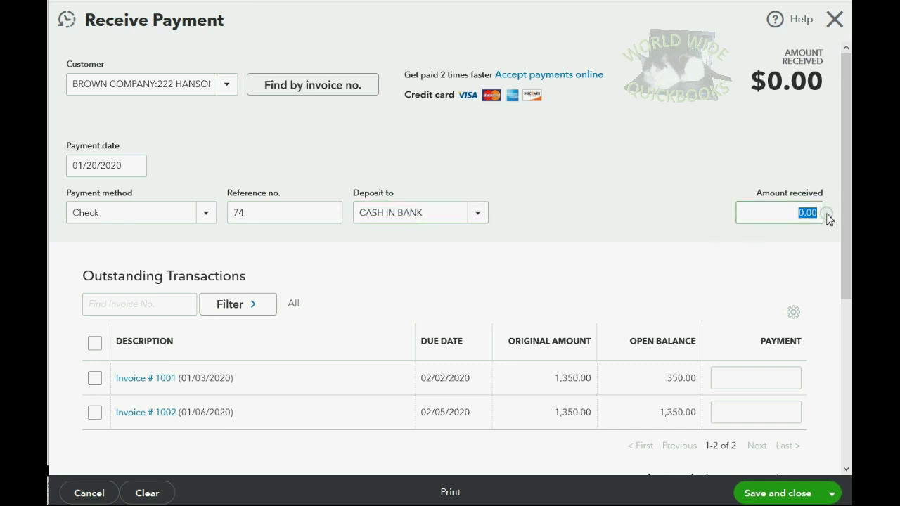
text(1000)
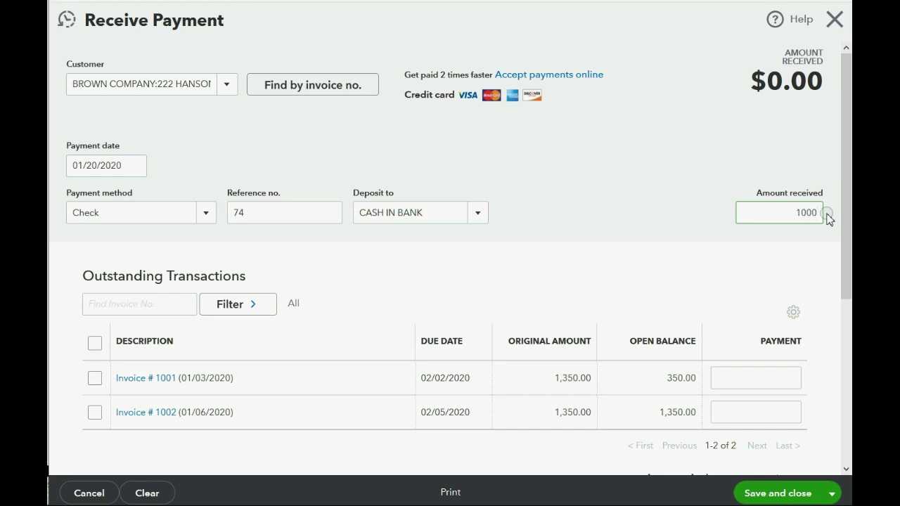
key(Tab)
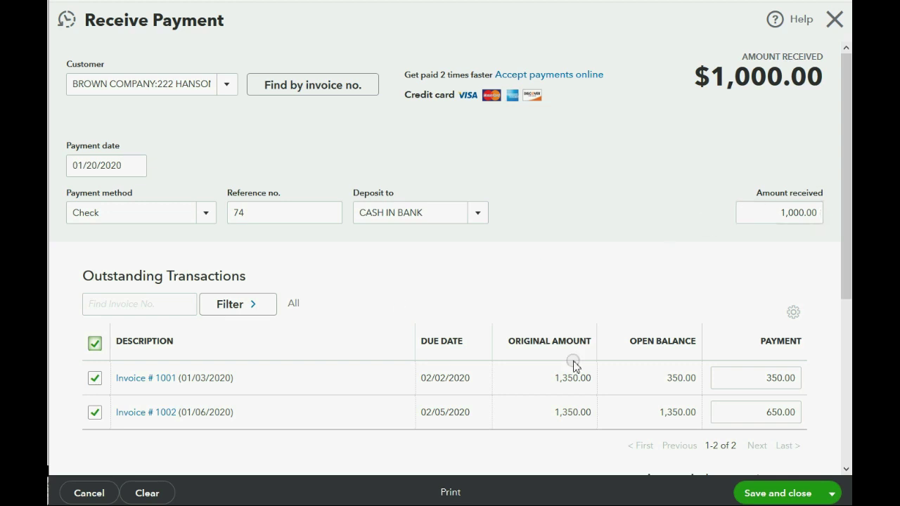
Save and close payment 74 and confirm only invoice 1002 remains open at $700.00
click(757, 380)
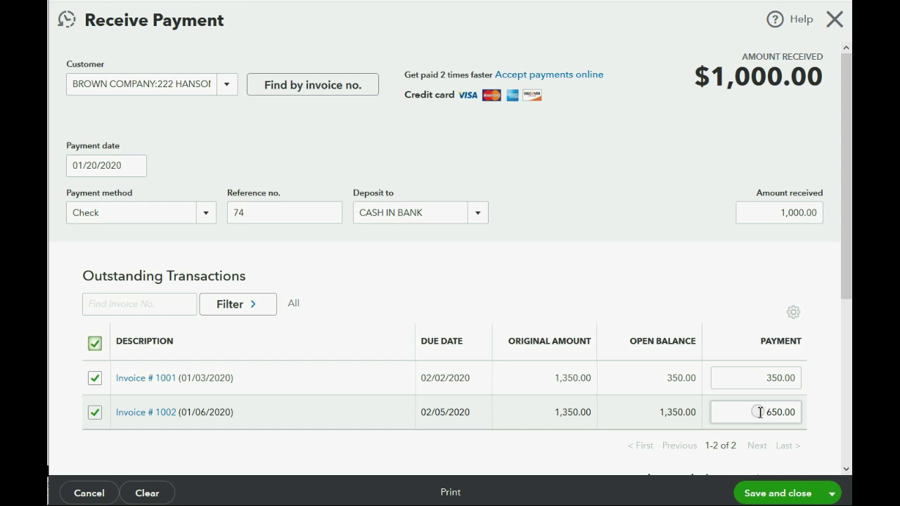
click(771, 494)
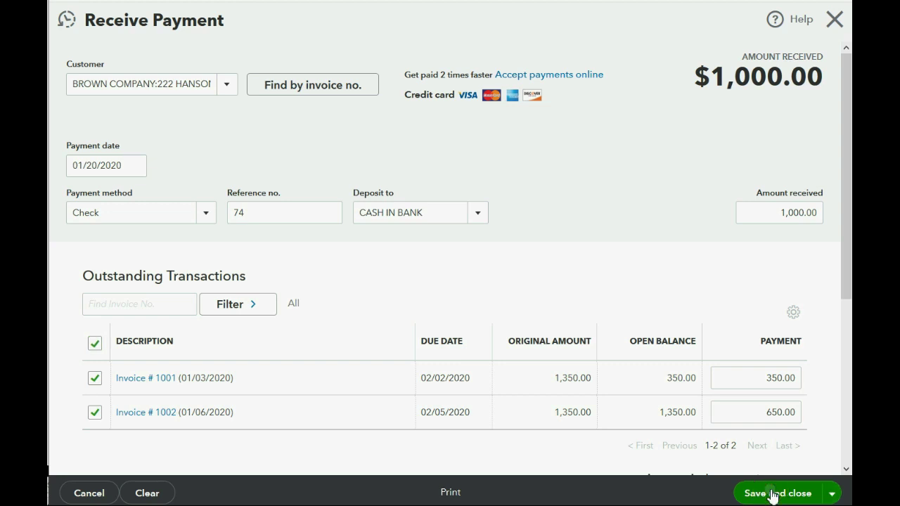
scroll(752, 464, down, 1)
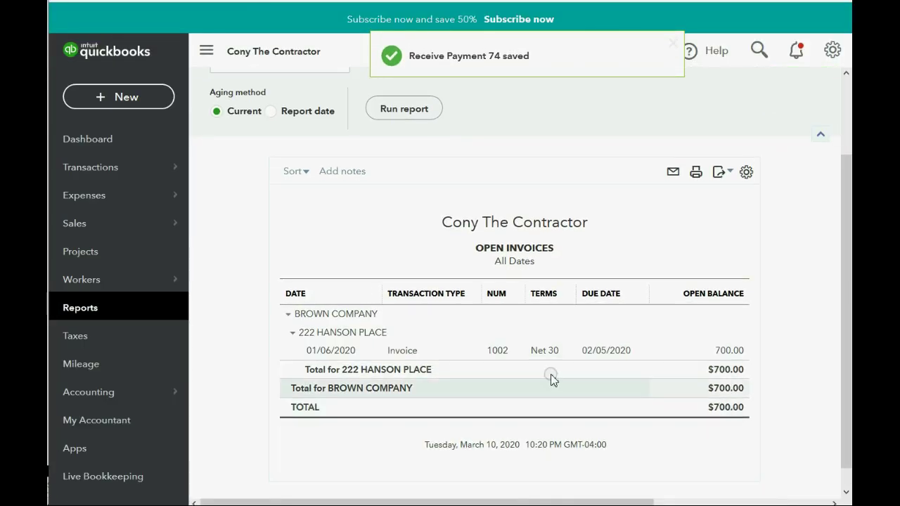